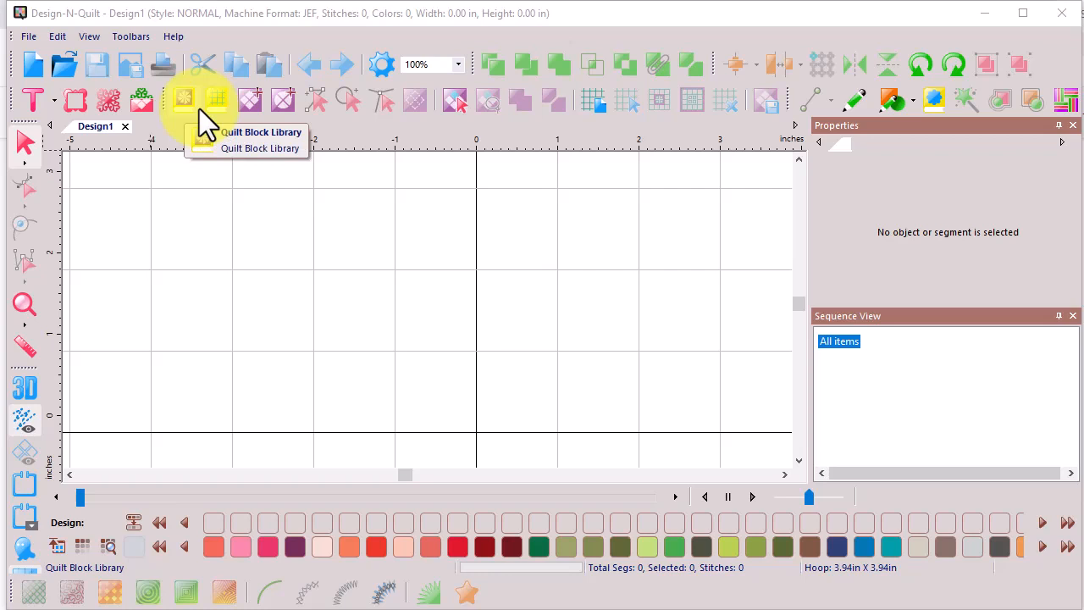
Browse the 8 Point Stars, 9 Patch, Alex and Chains folders of the Quilt Block Library and close it.
{"action": "left_click", "coordinate": [184, 103]}
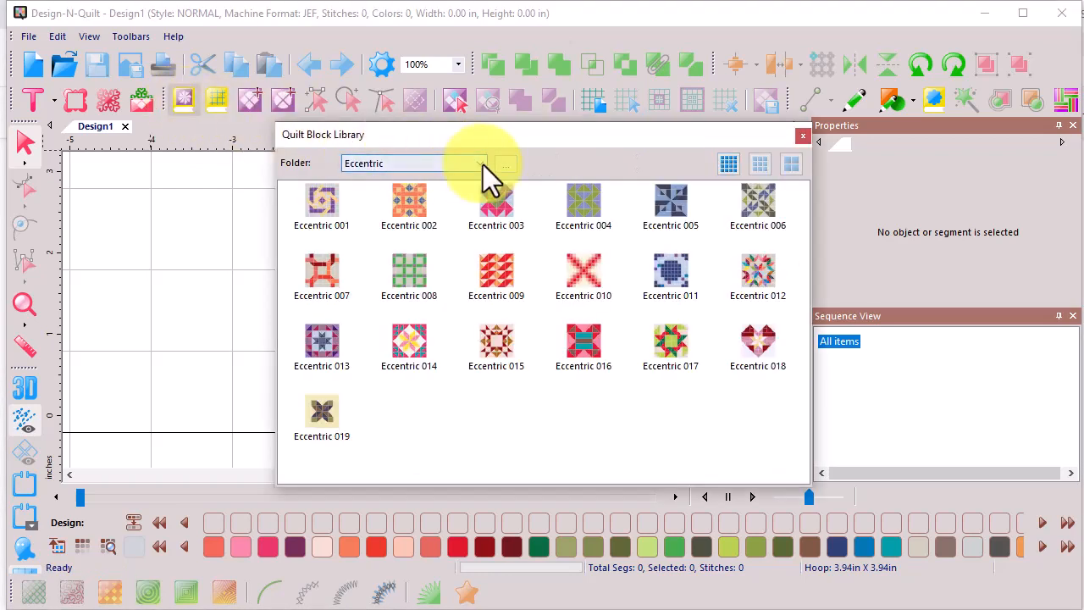
{"action": "left_click", "coordinate": [483, 165]}
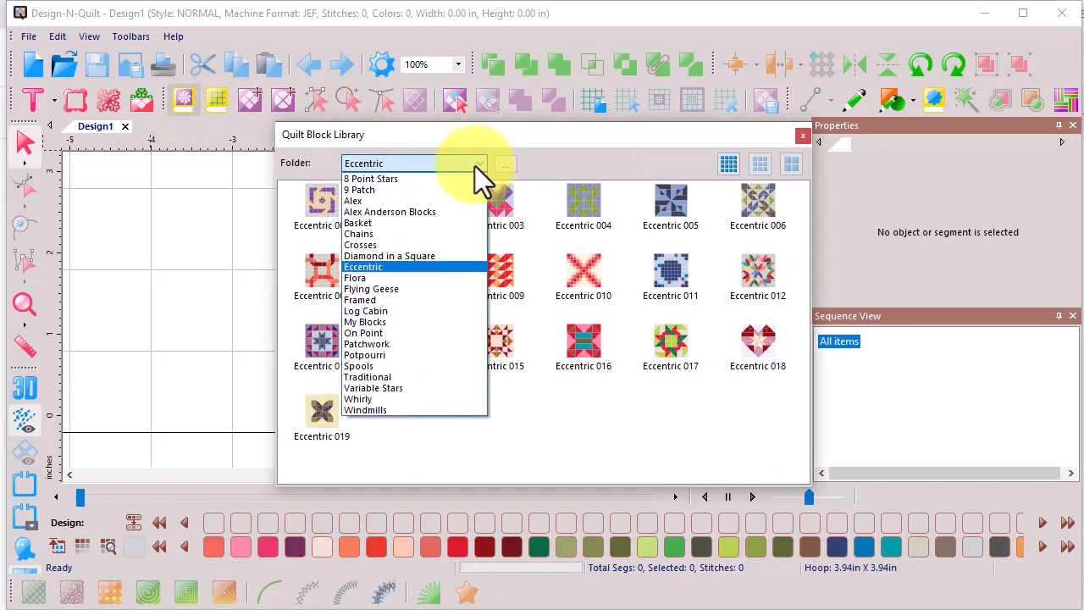
{"action": "left_click", "coordinate": [387, 179]}
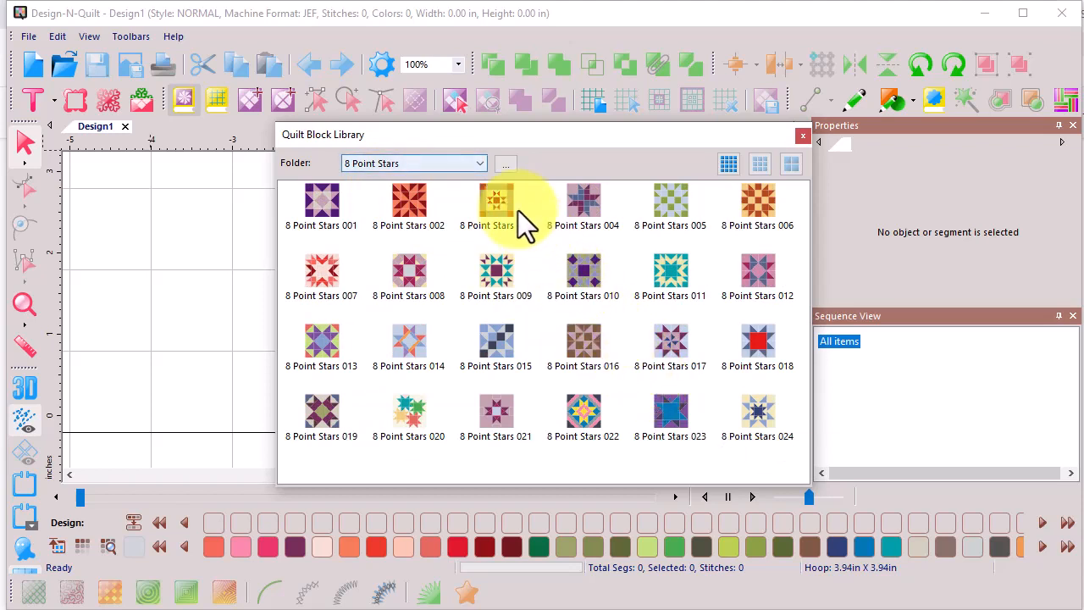
{"action": "left_click", "coordinate": [480, 163]}
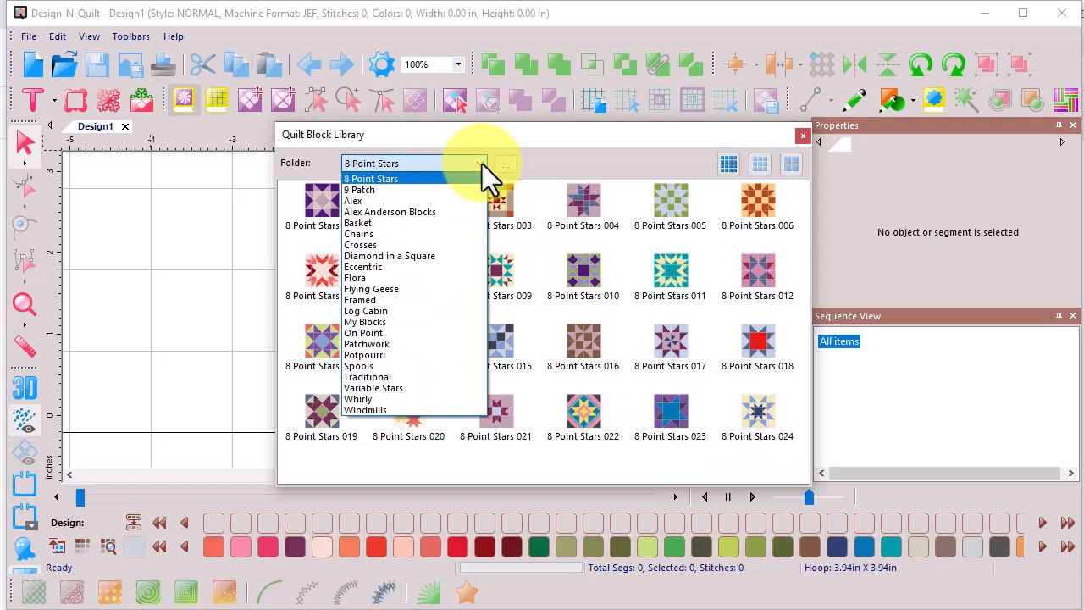
{"action": "left_click", "coordinate": [364, 192]}
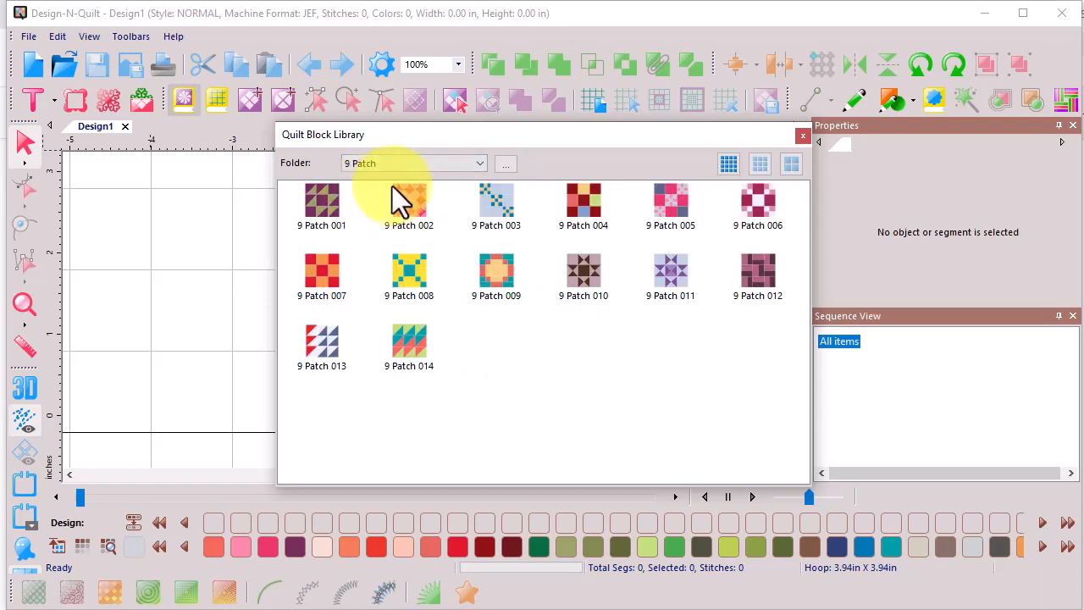
{"action": "left_click", "coordinate": [482, 161]}
{"action": "left_click", "coordinate": [359, 202]}
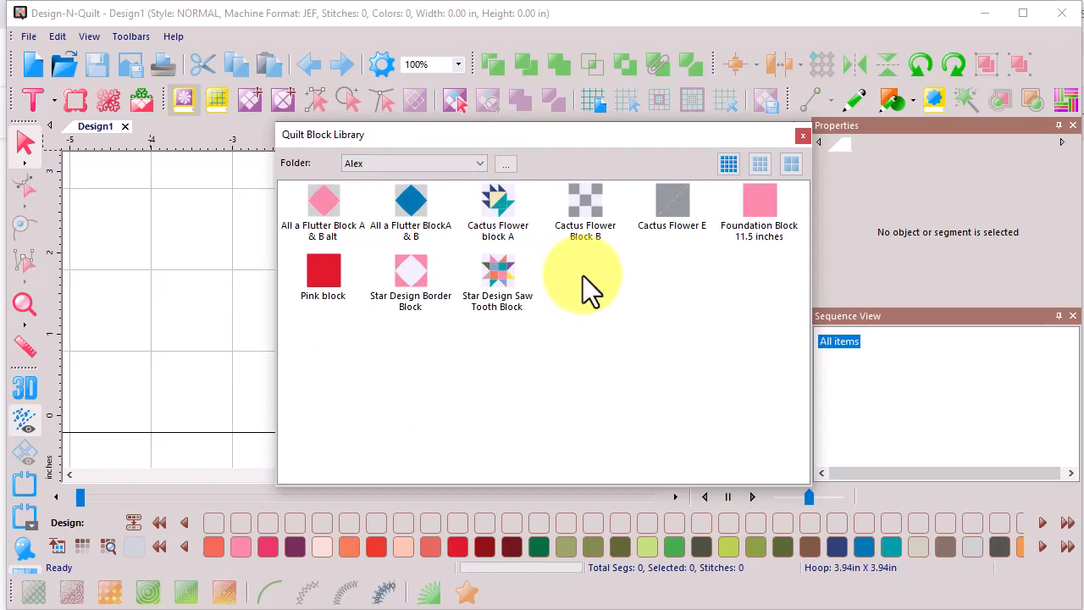
{"action": "left_click", "coordinate": [479, 164]}
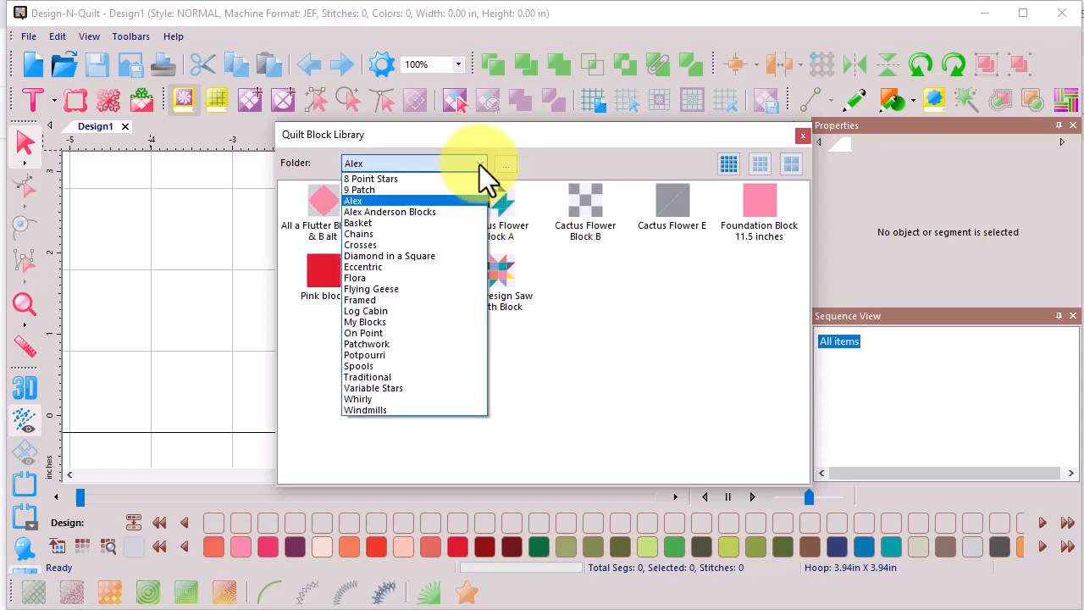
{"action": "left_click", "coordinate": [367, 234]}
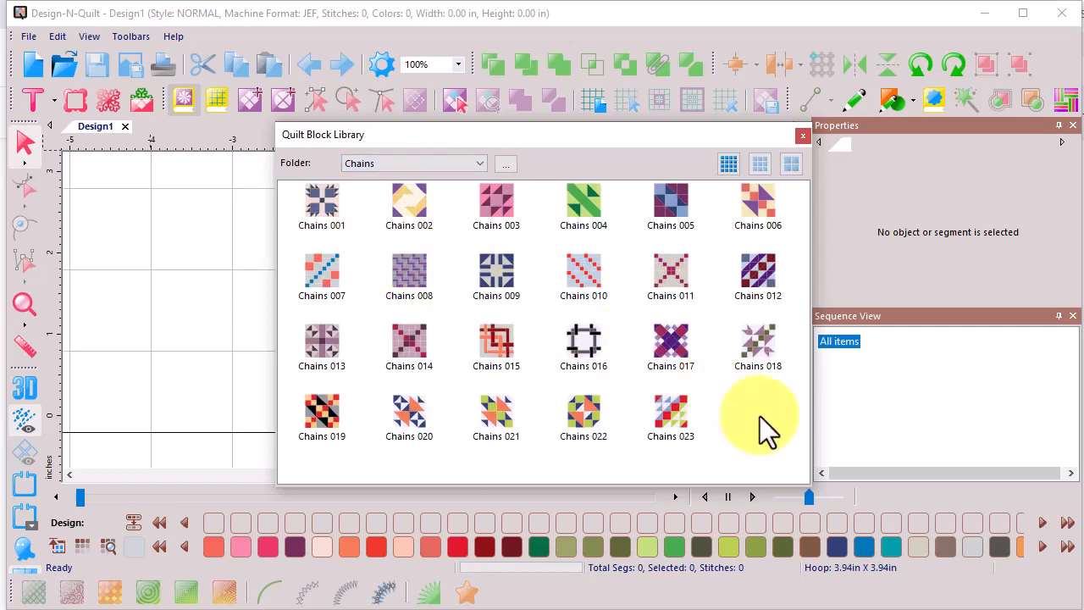
{"action": "left_click", "coordinate": [803, 136]}
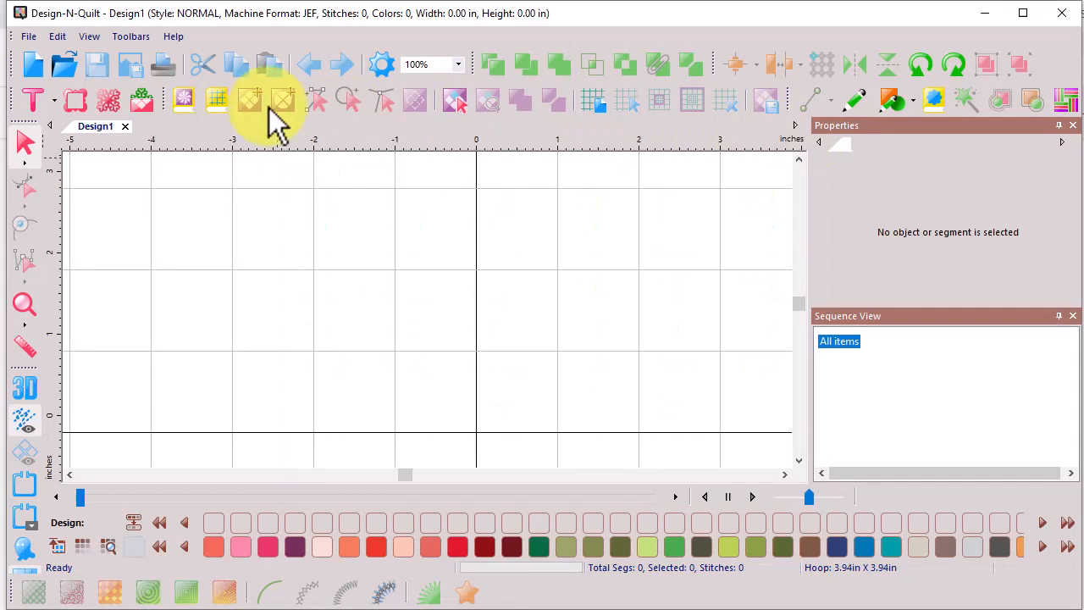
Examine the ready-made quilts and the folder choices in the Quilt Library and close it.
{"action": "left_click", "coordinate": [219, 104]}
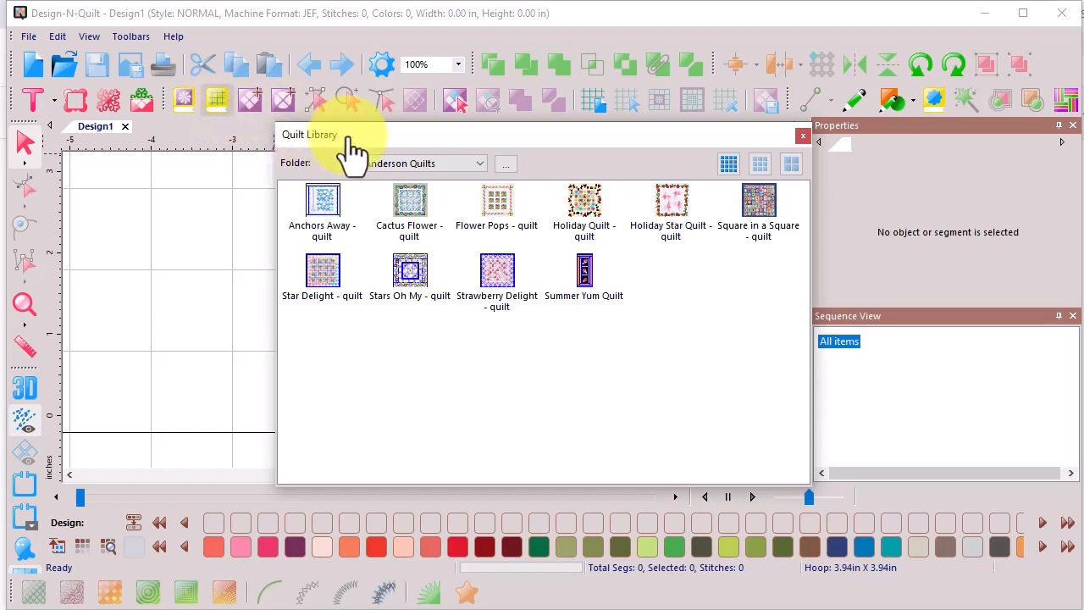
{"action": "left_click", "coordinate": [476, 168]}
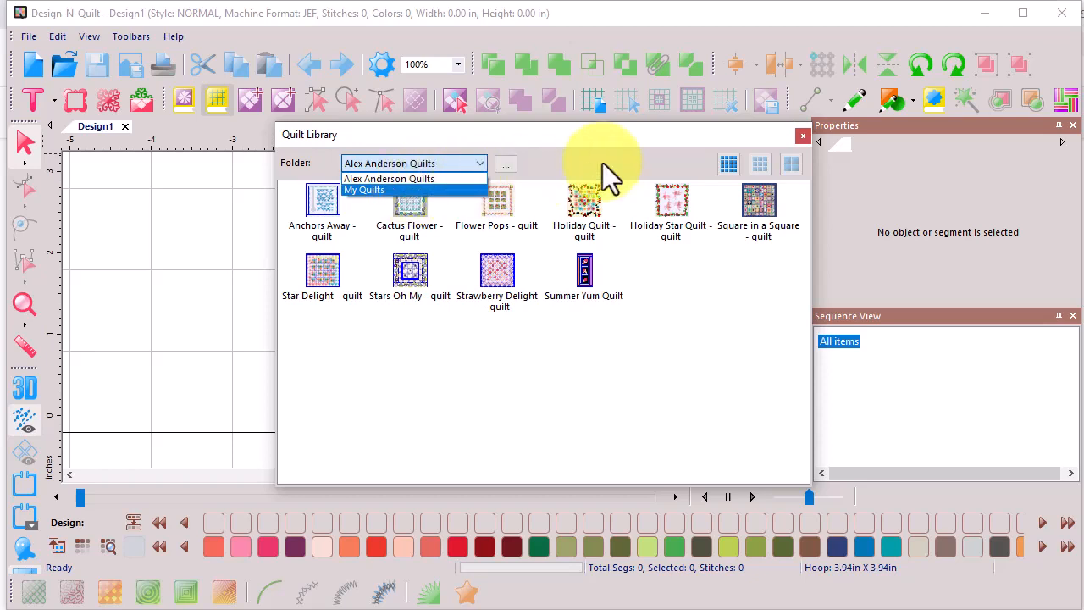
{"action": "left_click", "coordinate": [802, 136]}
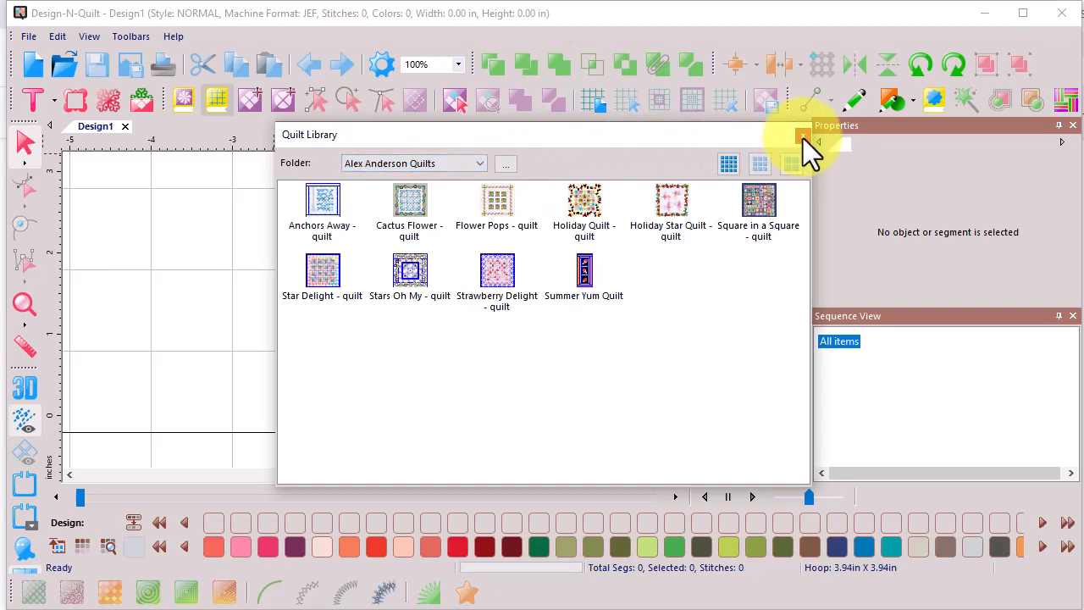
{"action": "left_click", "coordinate": [802, 136]}
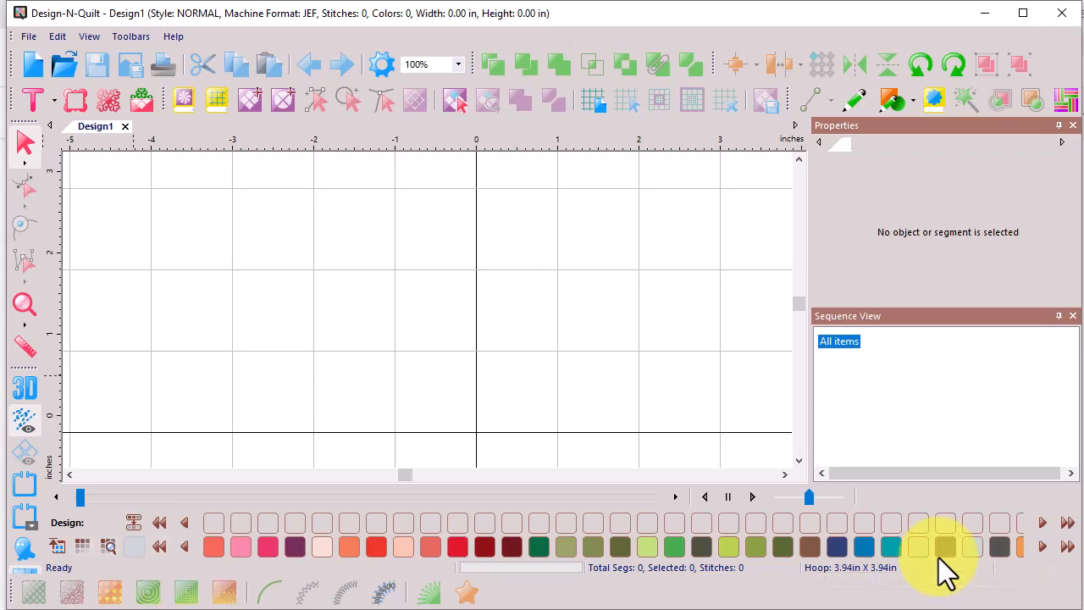
View the list of available thread collections and browse the fabric swatches in the Popup Palette.
{"action": "left_click", "coordinate": [81, 546]}
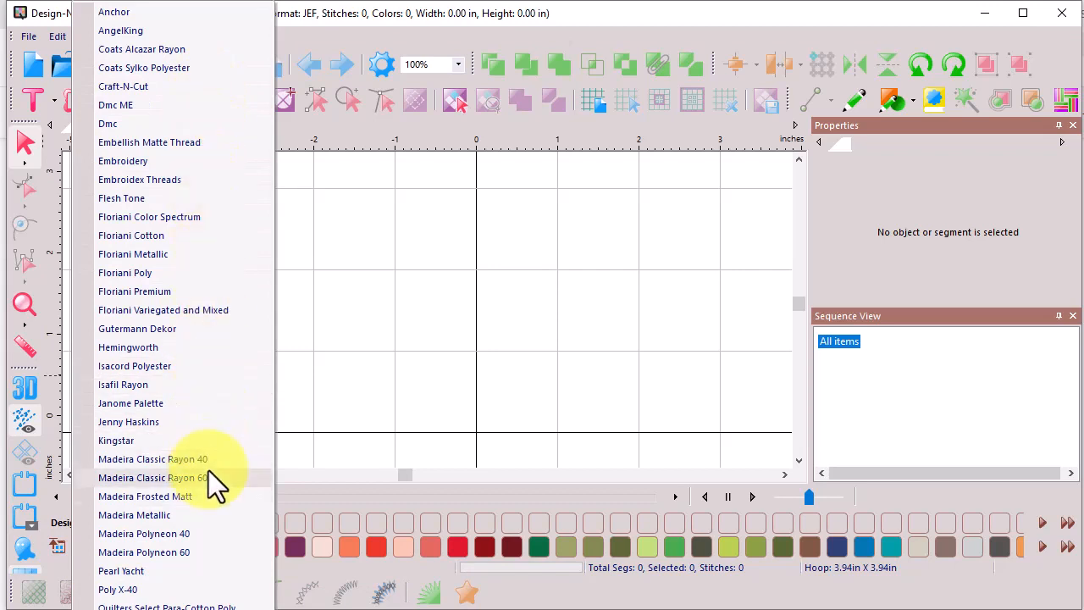
{"action": "left_click", "coordinate": [528, 362]}
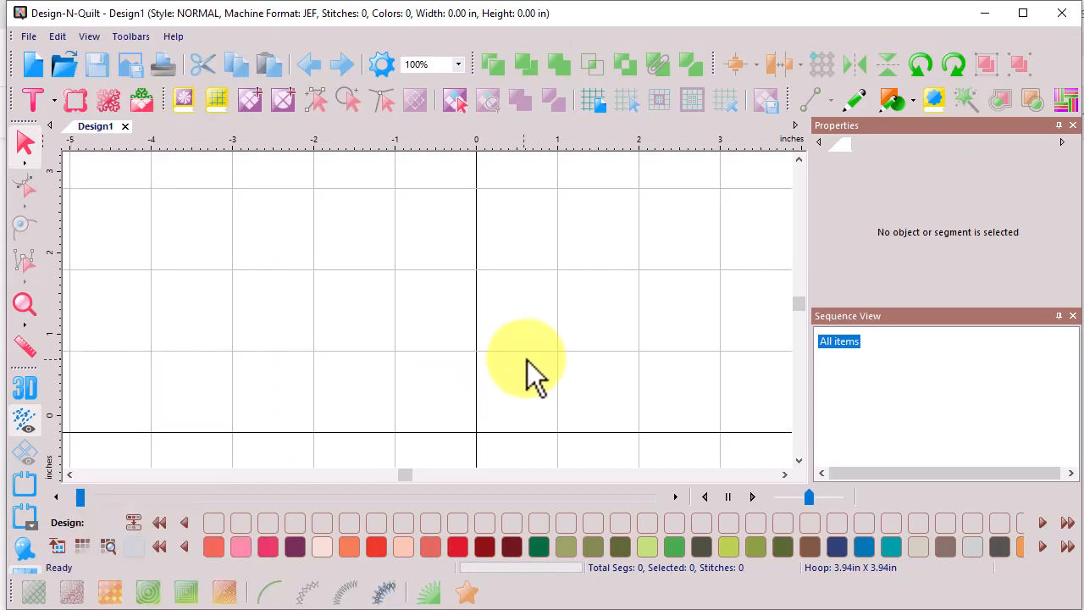
{"action": "left_click", "coordinate": [54, 546]}
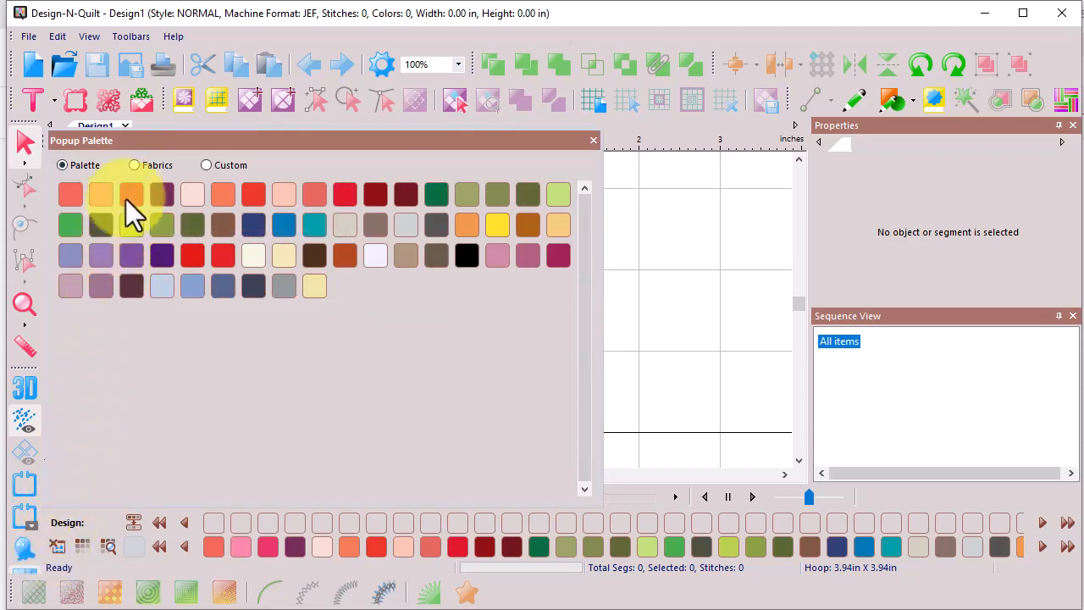
{"action": "left_click", "coordinate": [134, 166]}
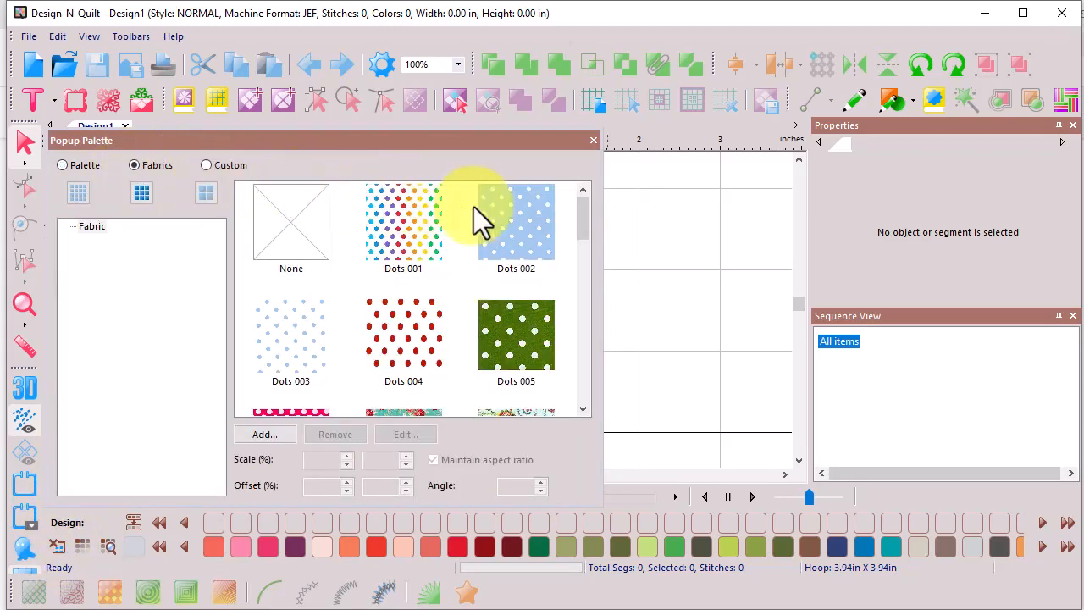
{"action": "mouse_move", "coordinate": [581, 218]}
{"action": "left_mouse_down"}
{"action": "mouse_move", "coordinate": [596, 272]}
{"action": "mouse_move", "coordinate": [597, 393]}
{"action": "mouse_move", "coordinate": [575, 212]}
{"action": "left_mouse_up"}
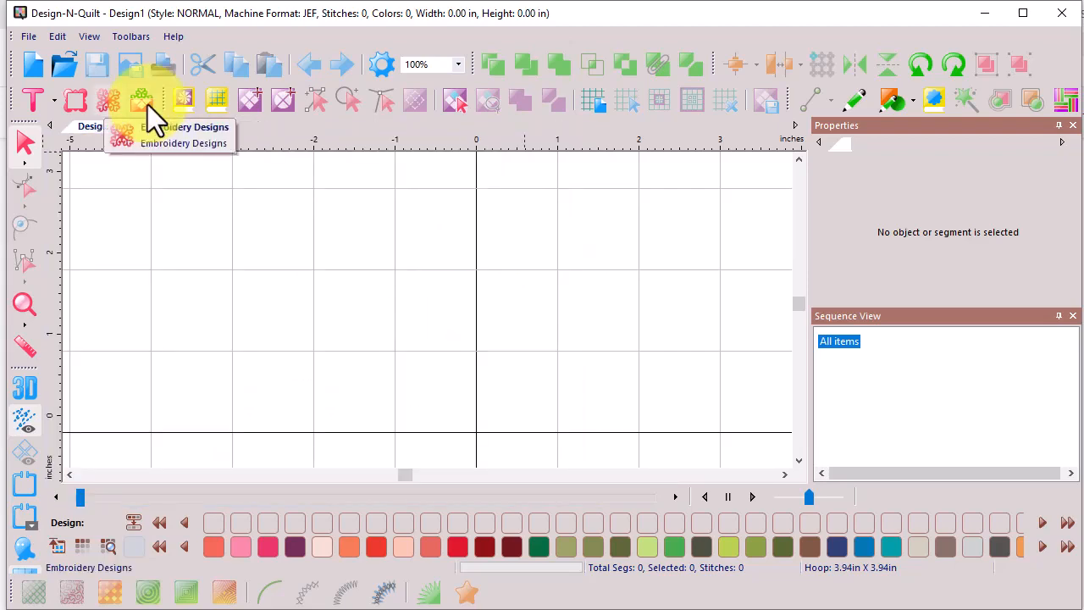
Insert the artist's palette design FQD-CDE005 from the Embroidery Designs library into the workspace.
{"action": "left_click", "coordinate": [146, 102]}
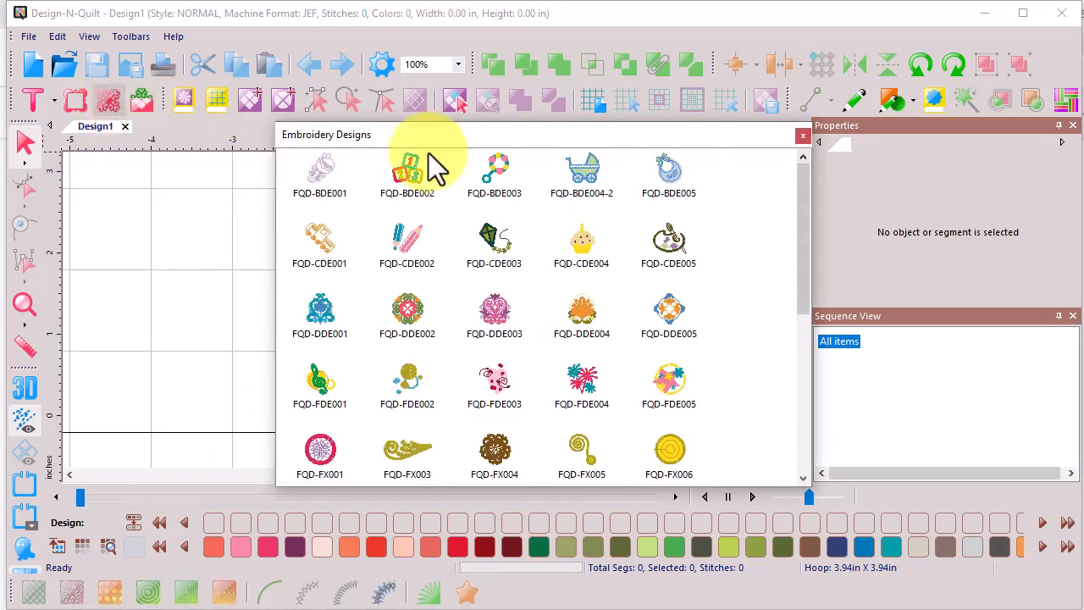
{"action": "mouse_move", "coordinate": [804, 211]}
{"action": "left_mouse_down"}
{"action": "mouse_move", "coordinate": [819, 413]}
{"action": "mouse_move", "coordinate": [811, 199]}
{"action": "left_mouse_up"}
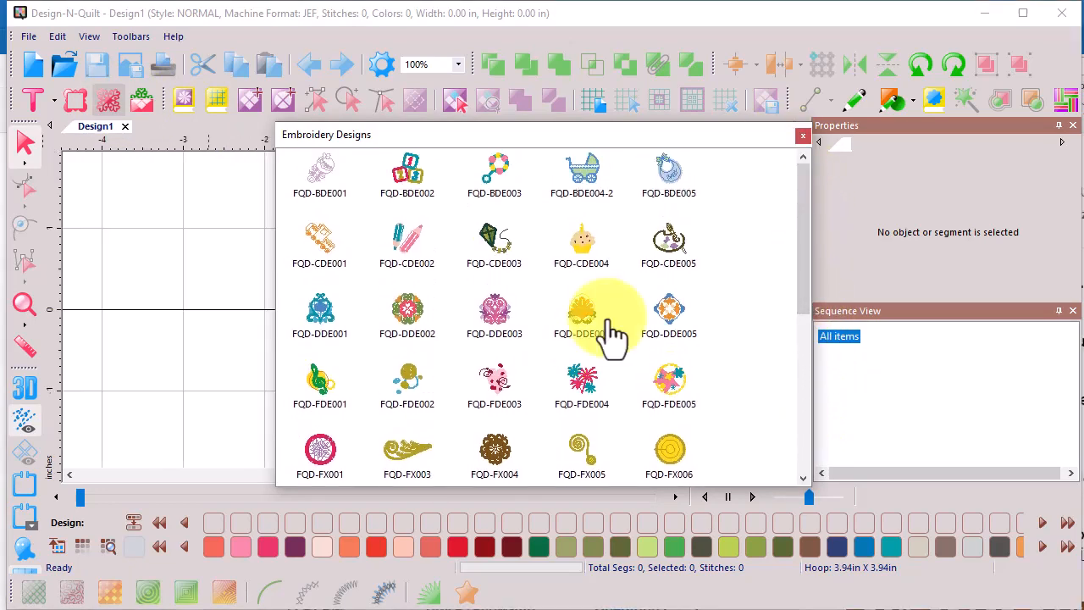
{"action": "double_click", "coordinate": [675, 247]}
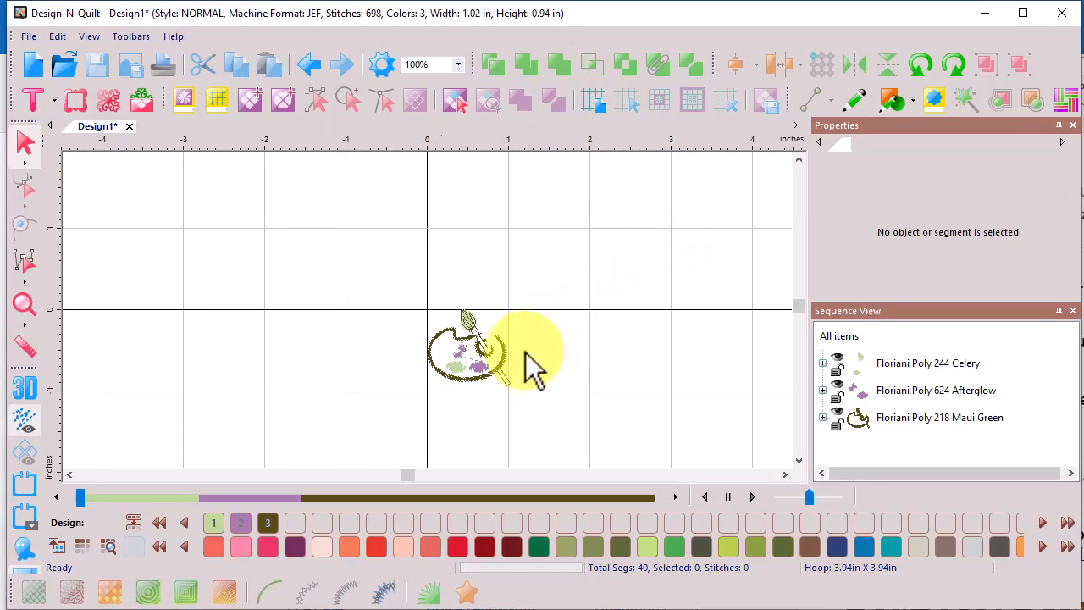
{"action": "left_click", "coordinate": [26, 304]}
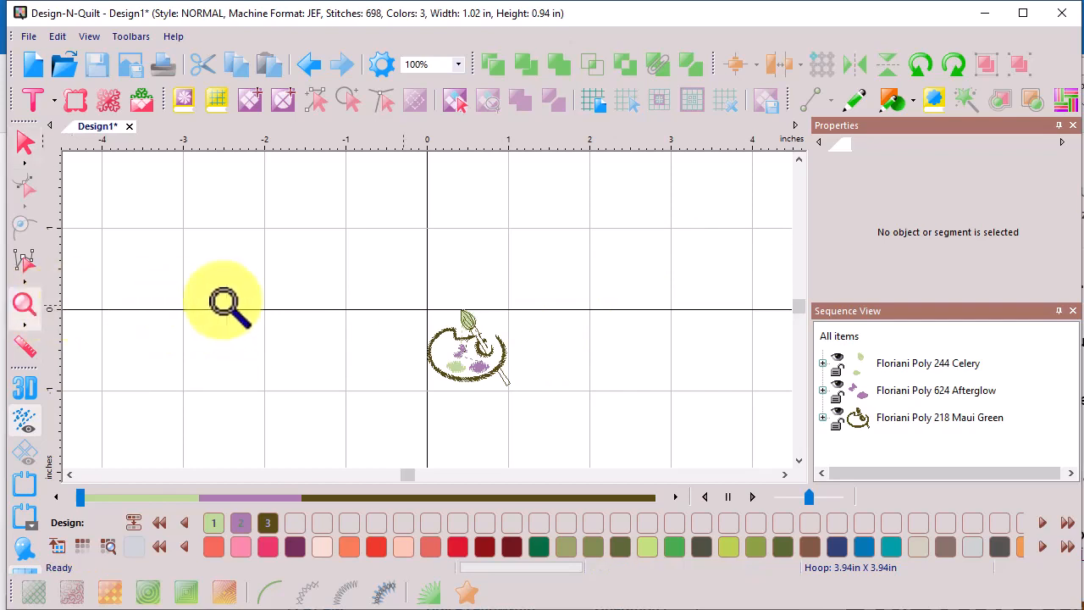
{"action": "left_click_drag", "start_coordinate": [365, 297], "coordinate": [499, 387]}
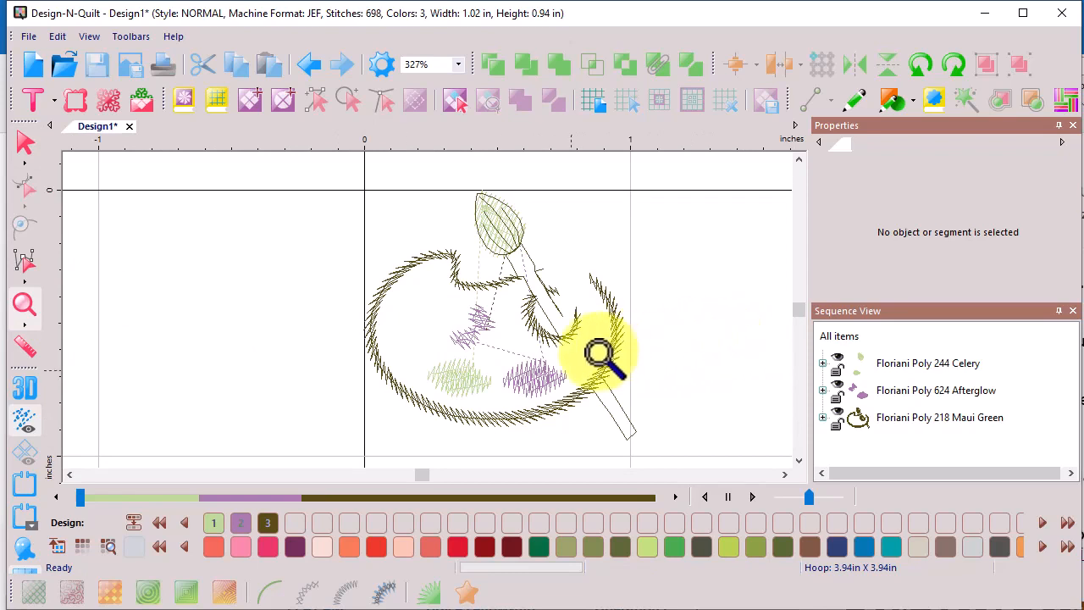
Add the Bunny 002 shape from the Animals folder of the Custom Shapes library to the design.
{"action": "left_click", "coordinate": [936, 106]}
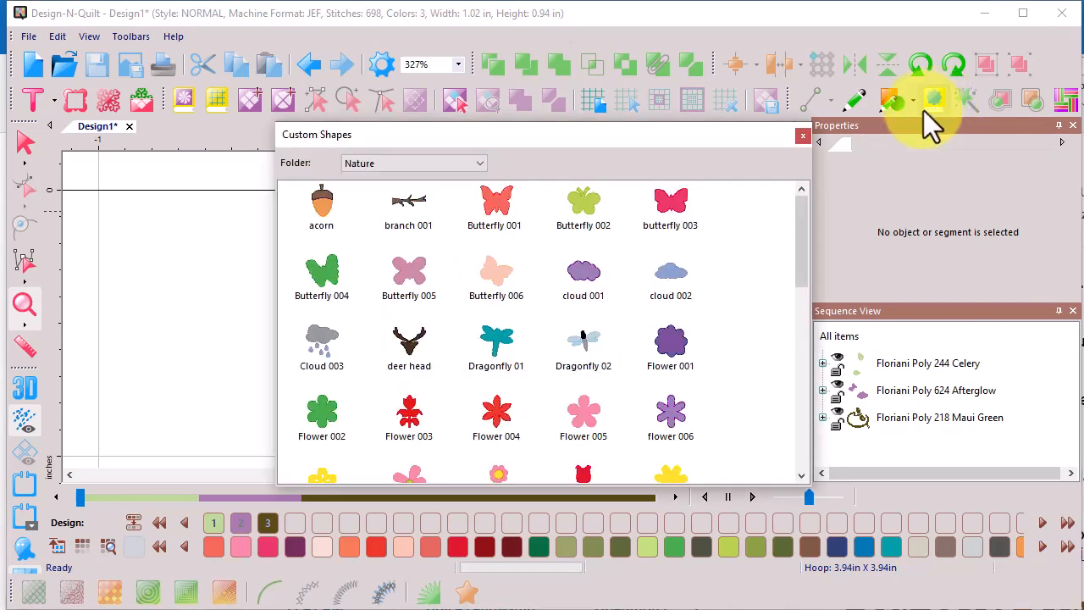
{"action": "left_click", "coordinate": [480, 164]}
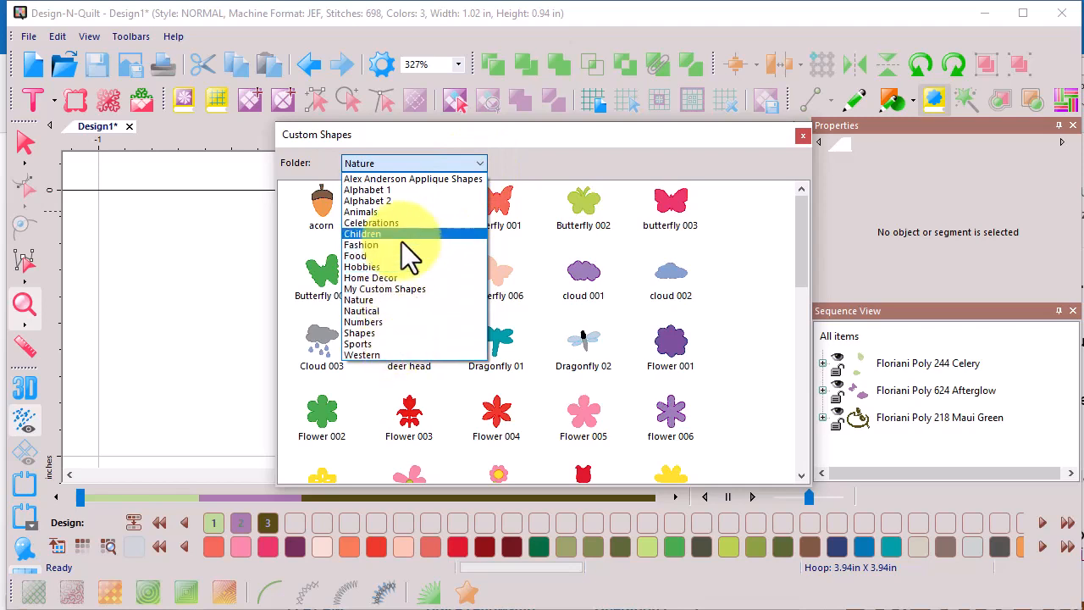
{"action": "left_click", "coordinate": [370, 213]}
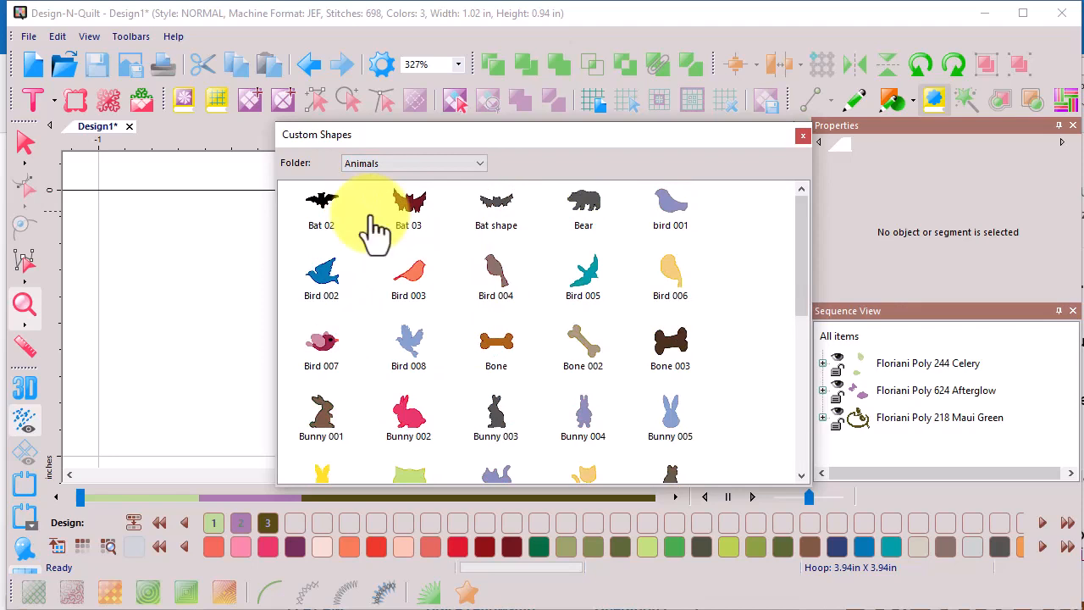
{"action": "double_click", "coordinate": [413, 420]}
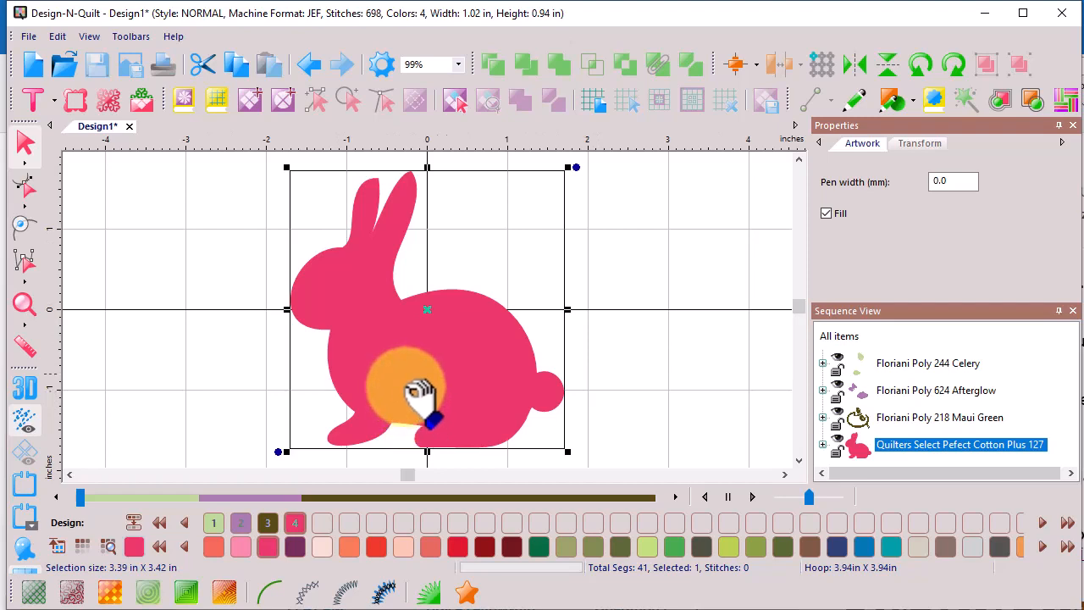
Fill the bunny shape with the Floral 007 fabric and close the Popup Palette.
{"action": "left_click", "coordinate": [58, 548]}
{"action": "left_click", "coordinate": [133, 165]}
{"action": "scroll", "coordinate": [389, 308], "scroll_direction": "down", "scroll_amount": 5}
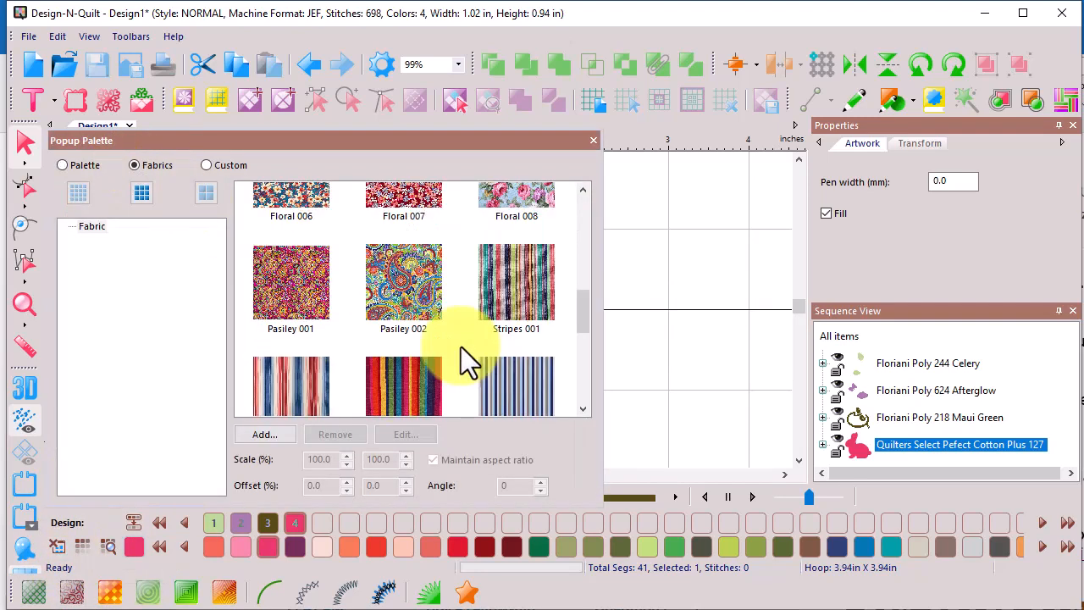
{"action": "scroll", "coordinate": [461, 346], "scroll_direction": "up", "scroll_amount": 2}
{"action": "left_click", "coordinate": [423, 330]}
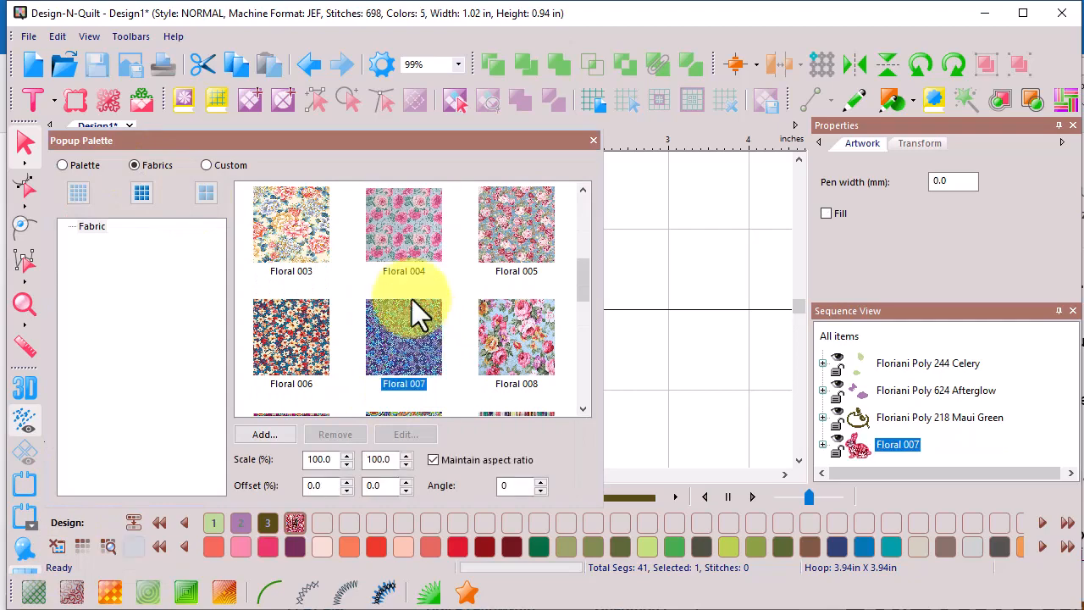
{"action": "left_click_drag", "start_coordinate": [343, 136], "coordinate": [778, 296]}
{"action": "left_click", "coordinate": [974, 243]}
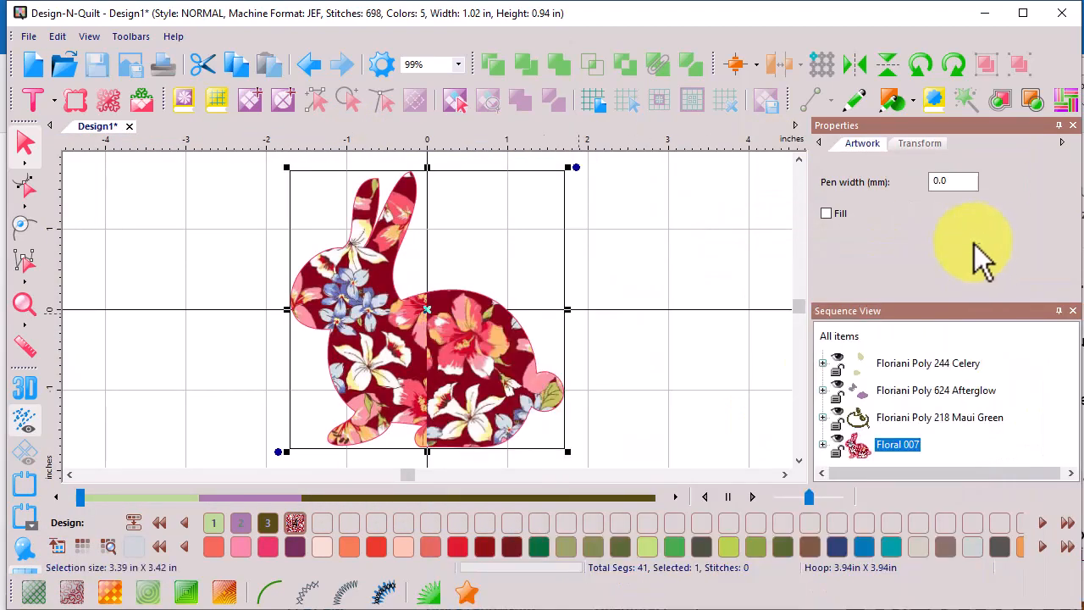
{"action": "left_click", "coordinate": [573, 355]}
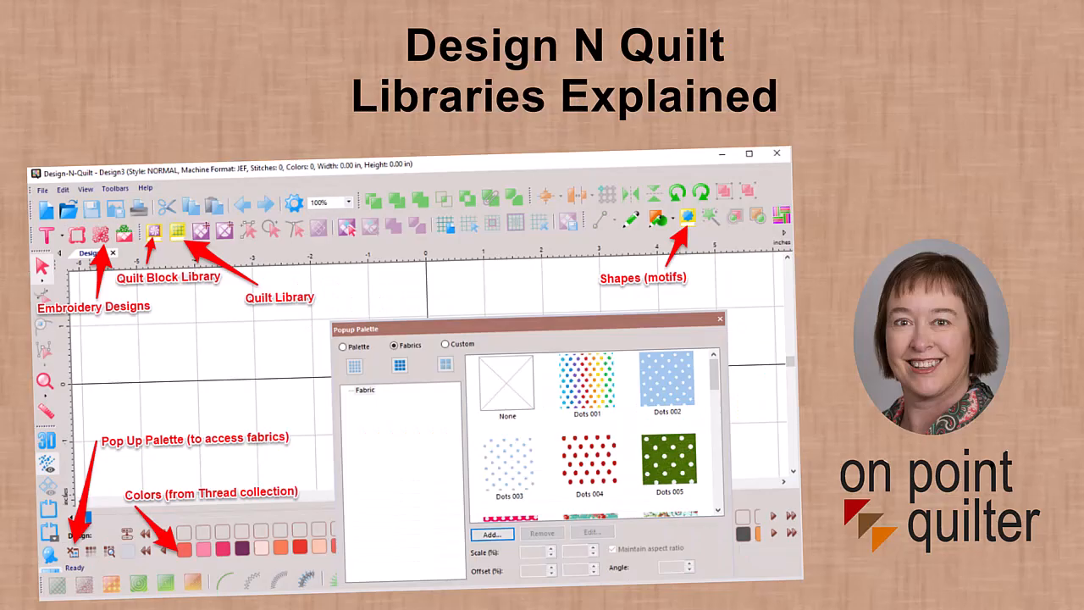